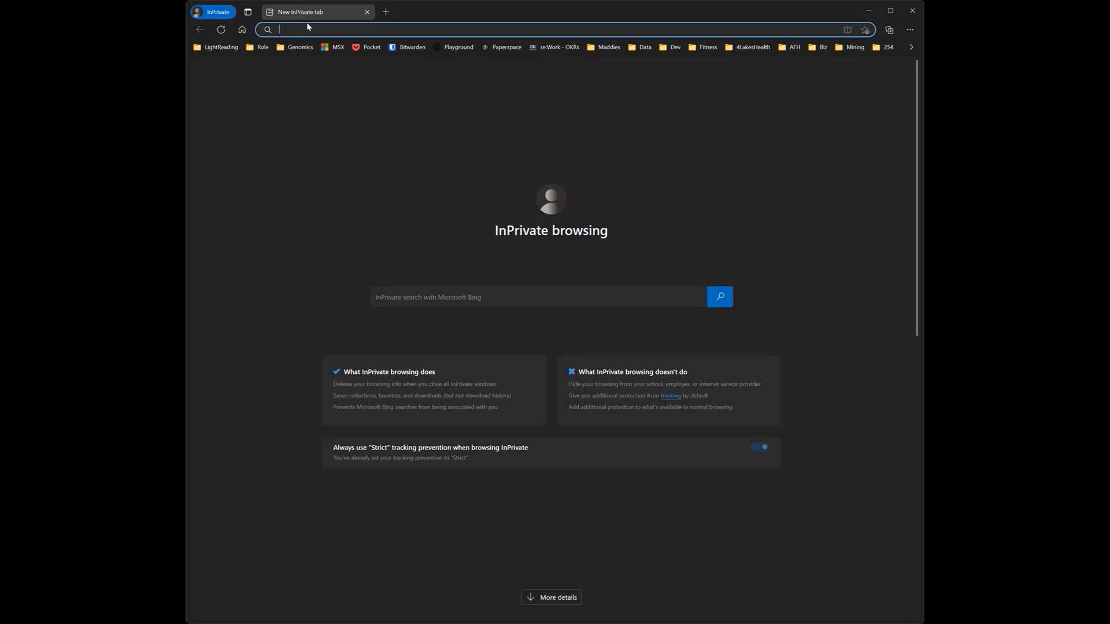
# Load the openai.com homepage in the InPrivate Edge window.
pyautogui.write('o')
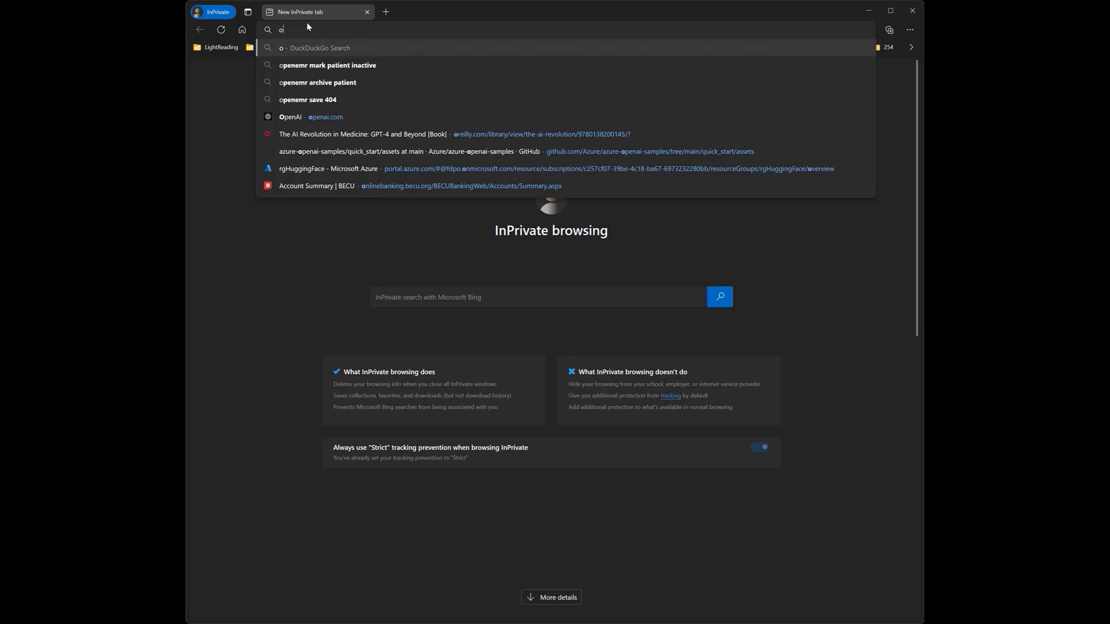
pyautogui.write('pena')
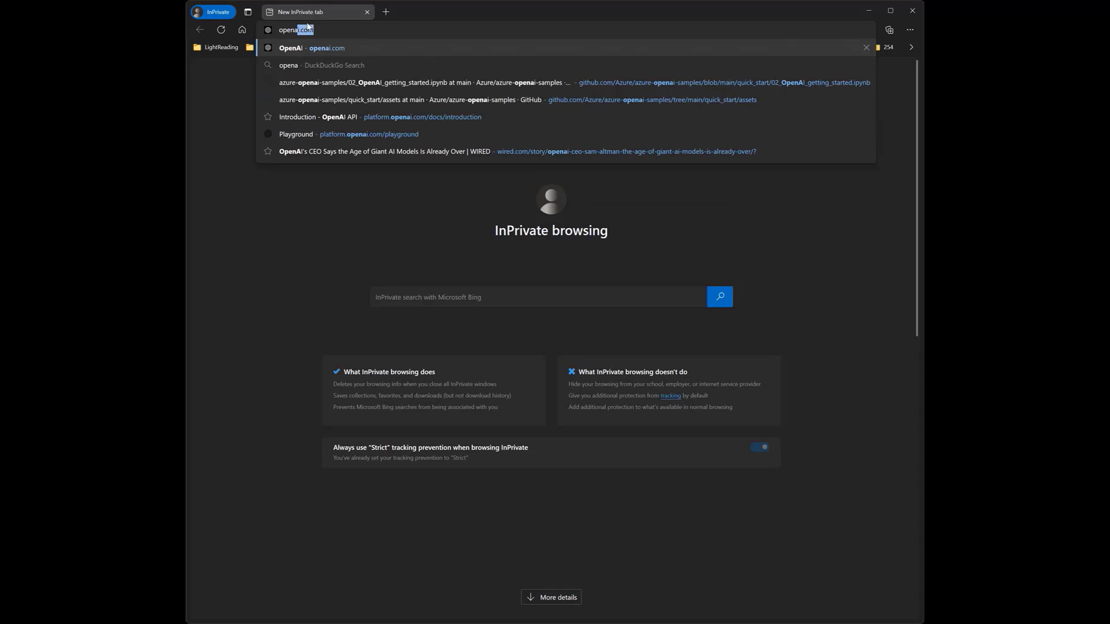
pyautogui.write('i.com')
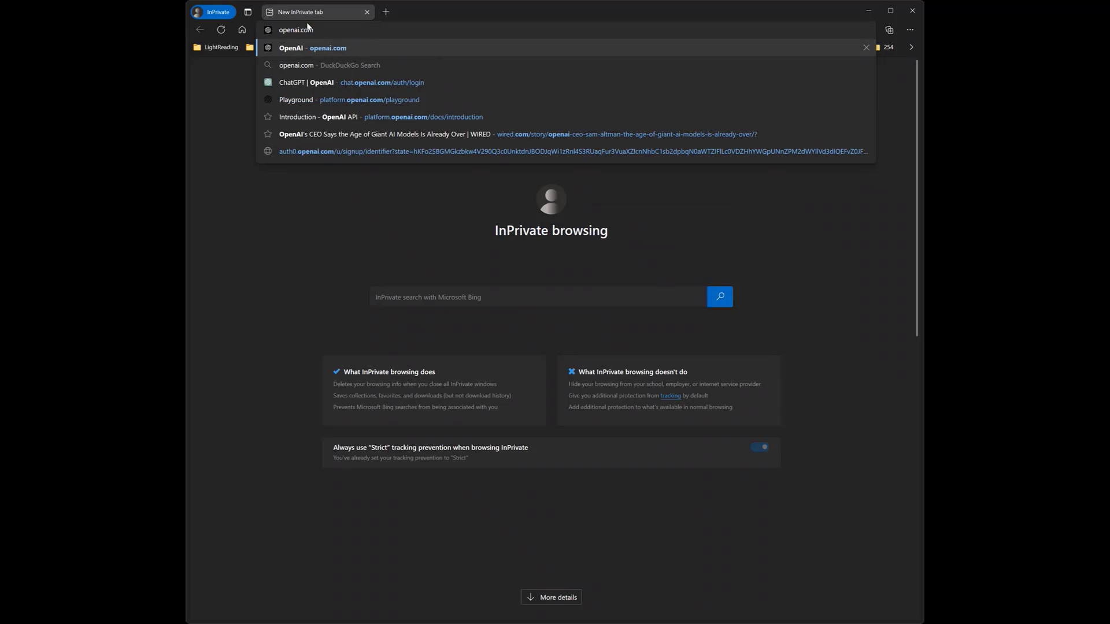
pyautogui.press('Return')
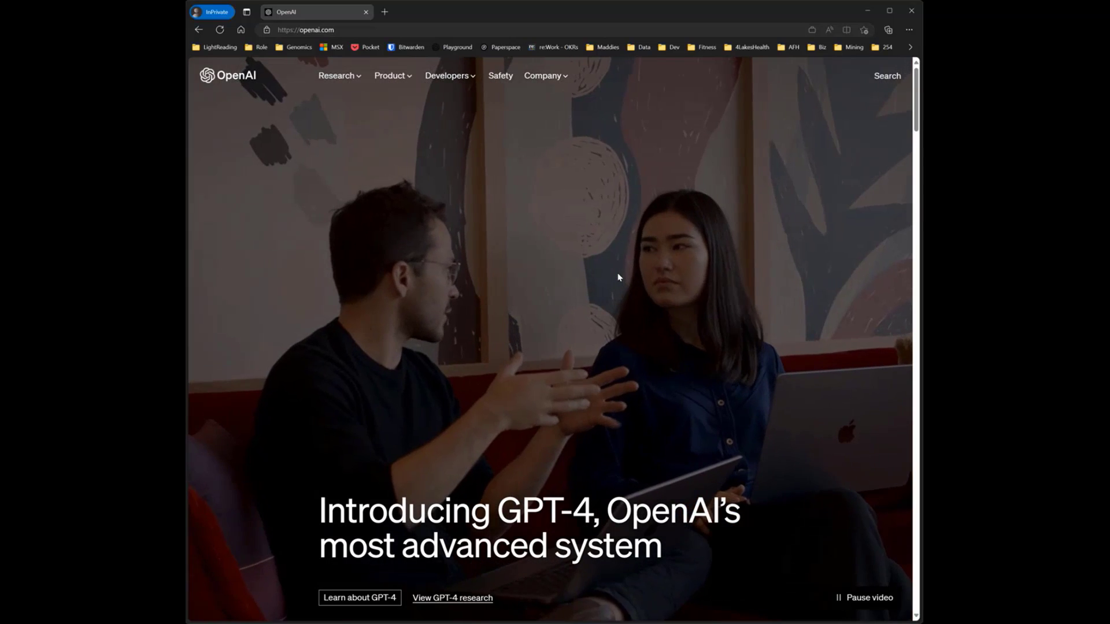
# Scroll down the OpenAI homepage toward the Try ChatGPT link.
pyautogui.scroll(-3, 617, 277)
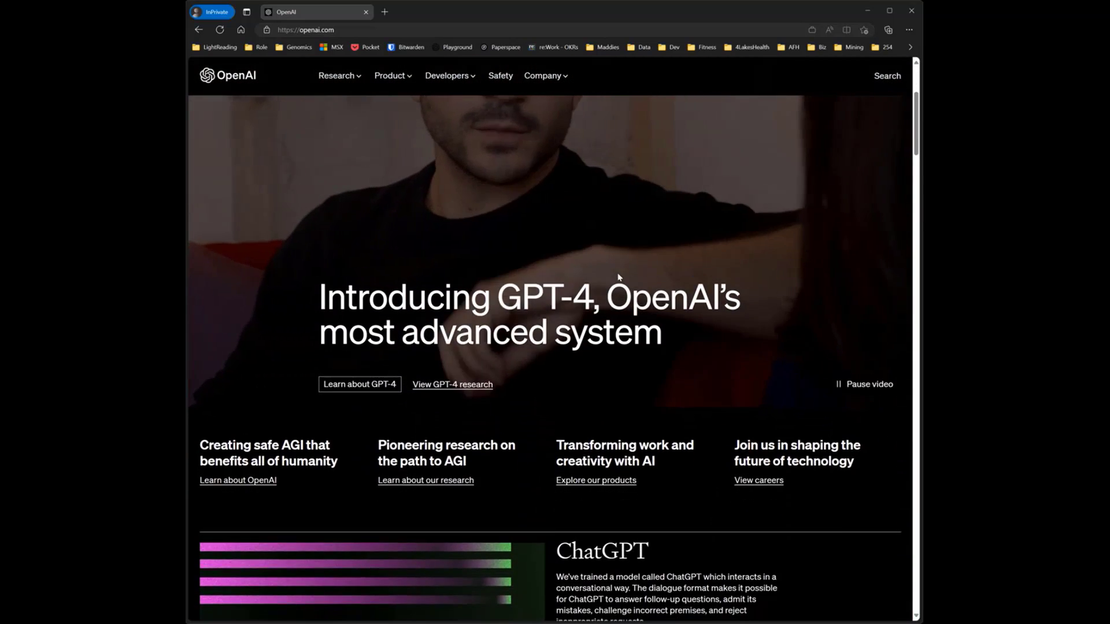
pyautogui.scroll(-4, 618, 277)
pyautogui.scroll(-1, 618, 277)
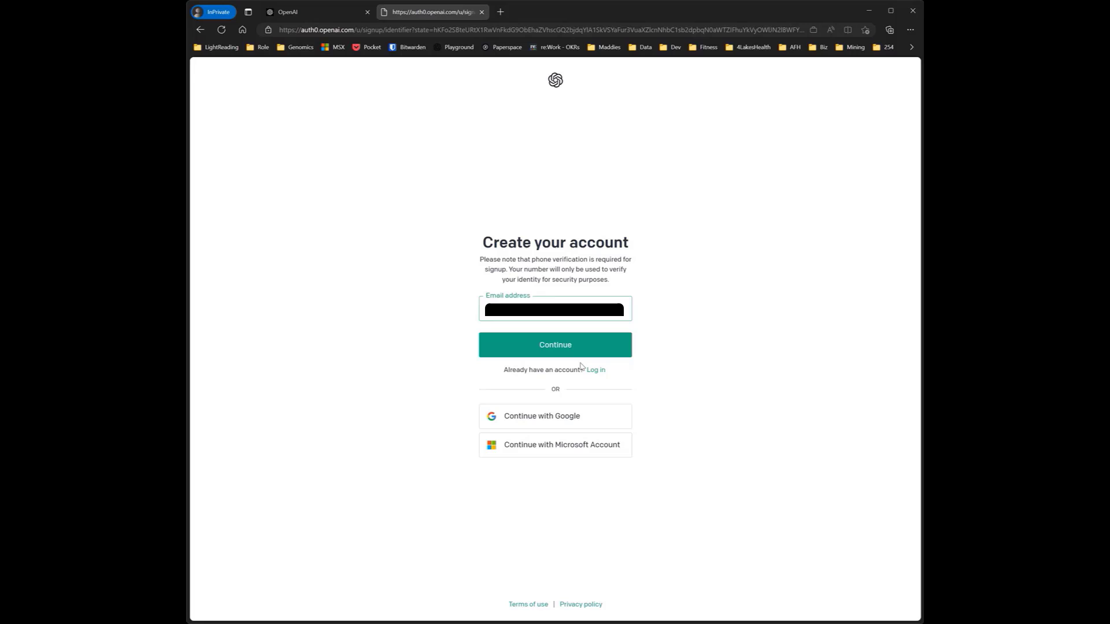
# Continue with the entered email and submit a new account password.
pyautogui.click(563, 351)
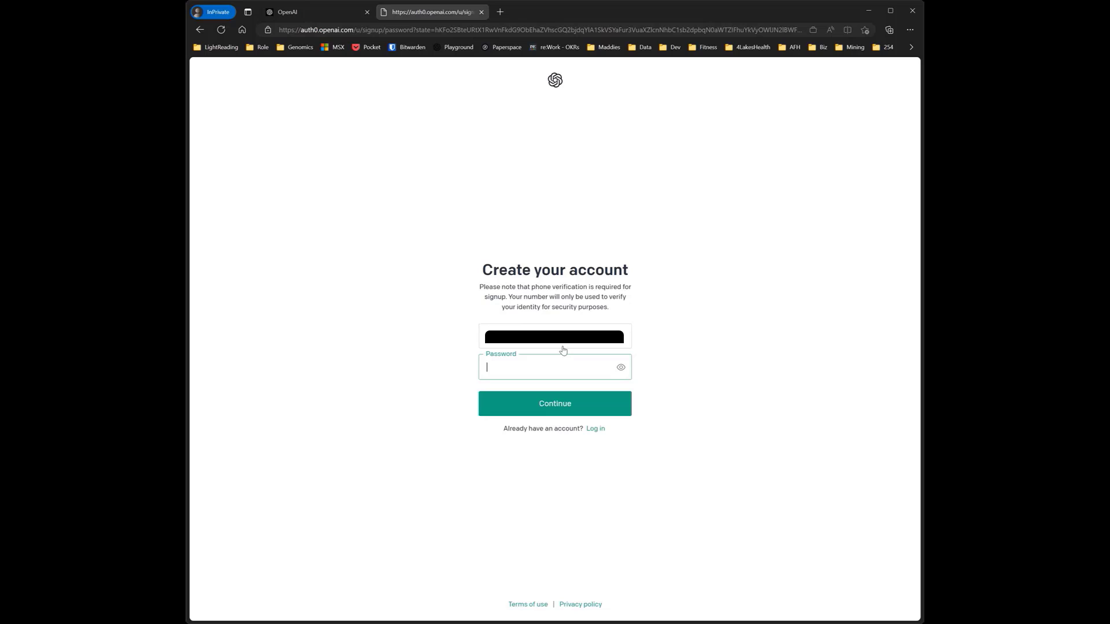
pyautogui.write('••••••••')
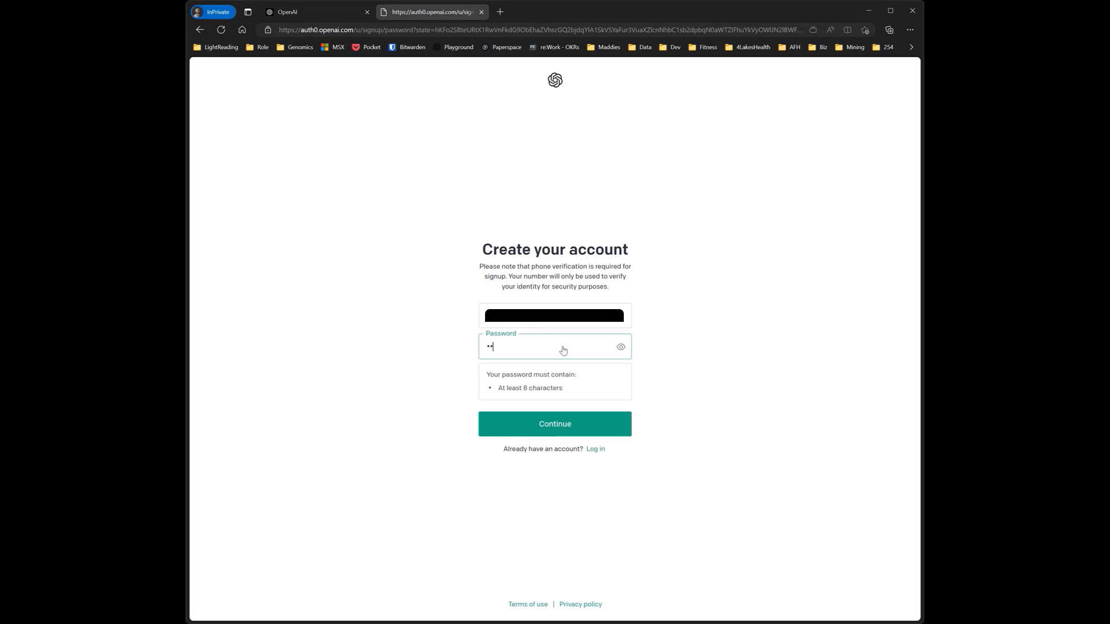
pyautogui.click(524, 427)
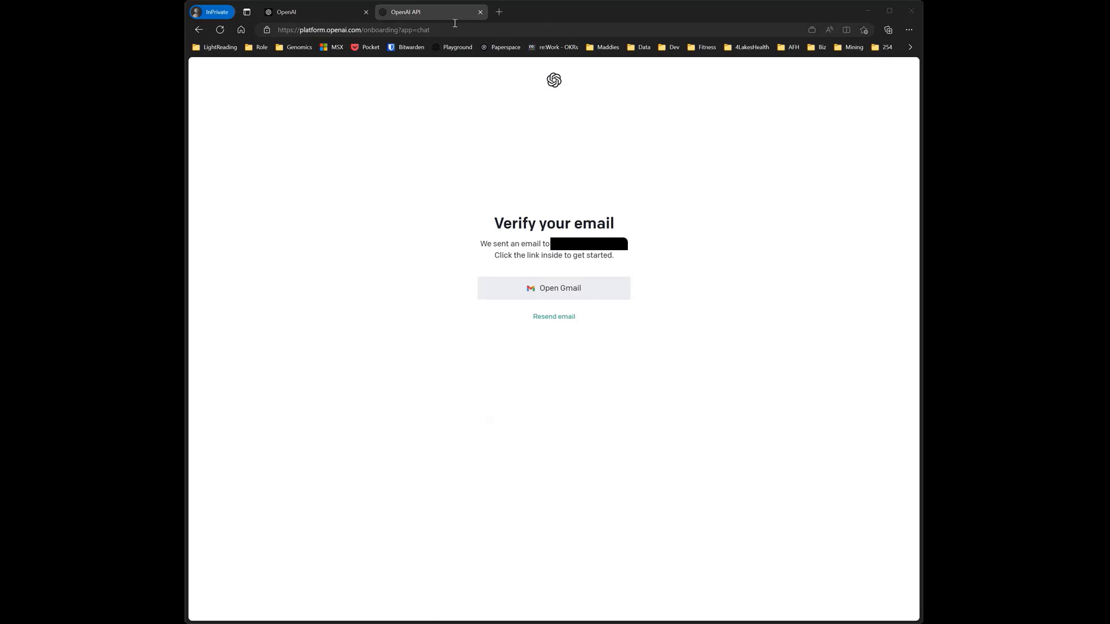
# Reload the onboarding page in the browser to resume sign-up.
pyautogui.click(759, 16)
pyautogui.click(456, 25)
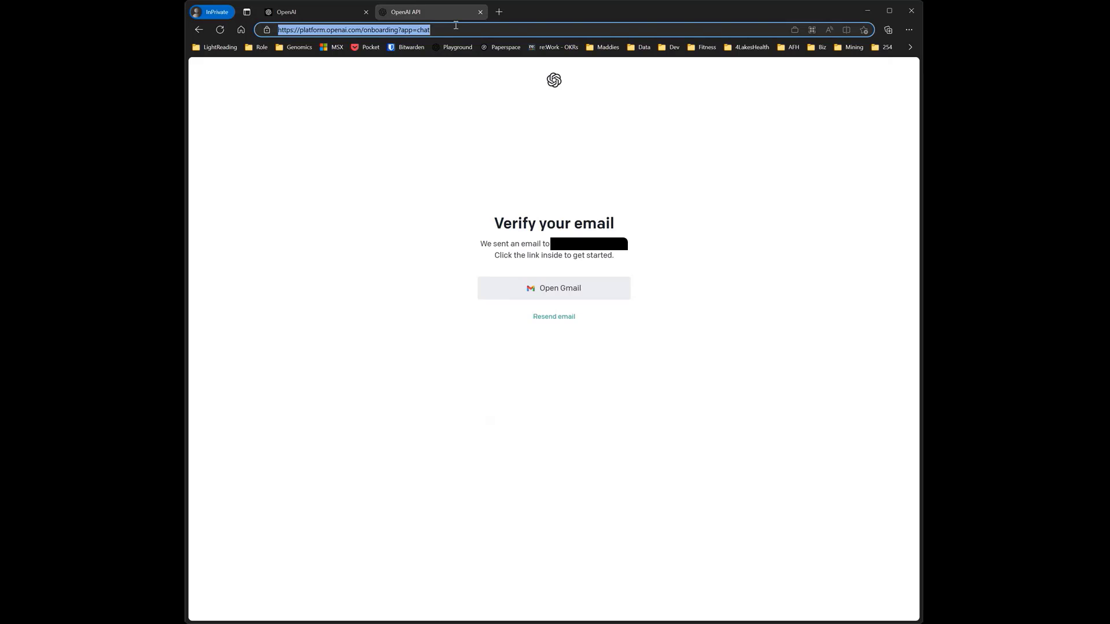
pyautogui.click(456, 25)
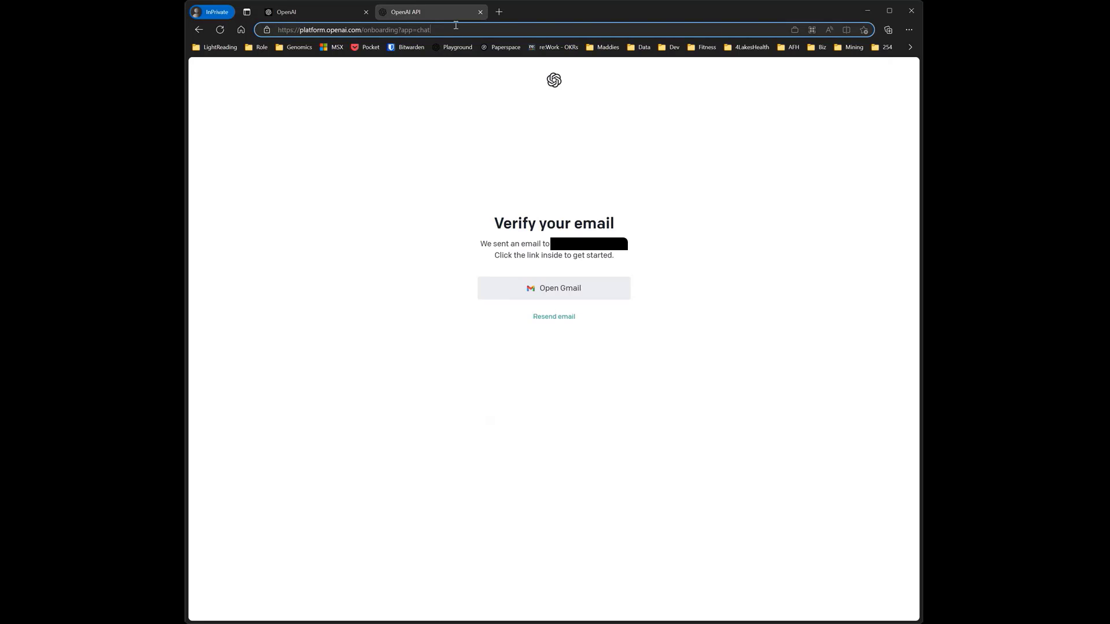
pyautogui.press('Return')
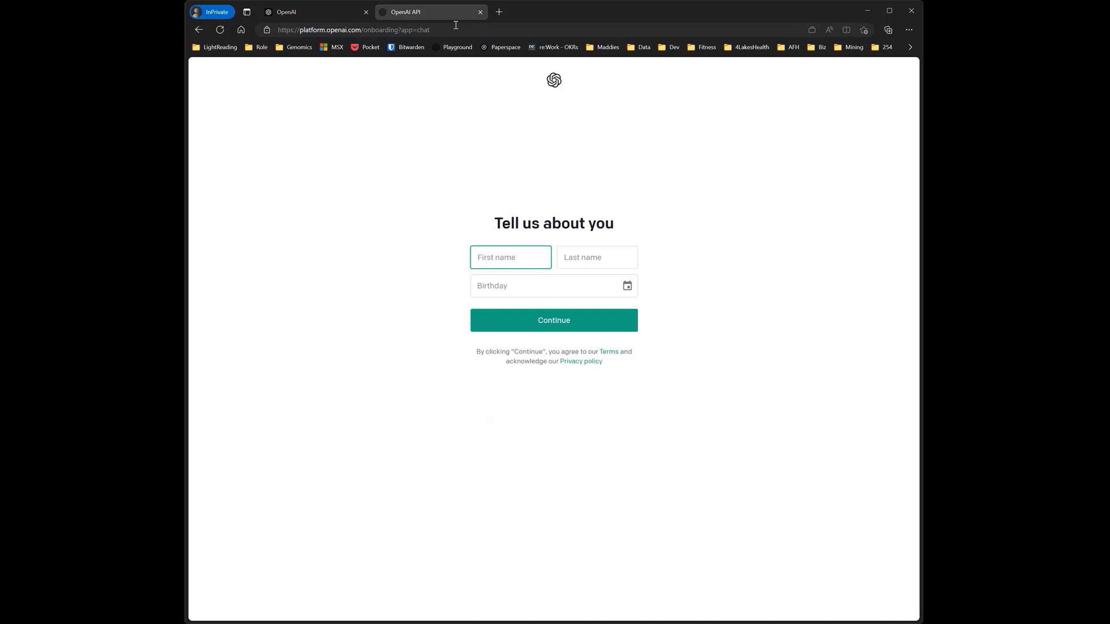
# Enter the user's first and last name and birthday 01/01/2000, then submit.
pyautogui.press('Tab')
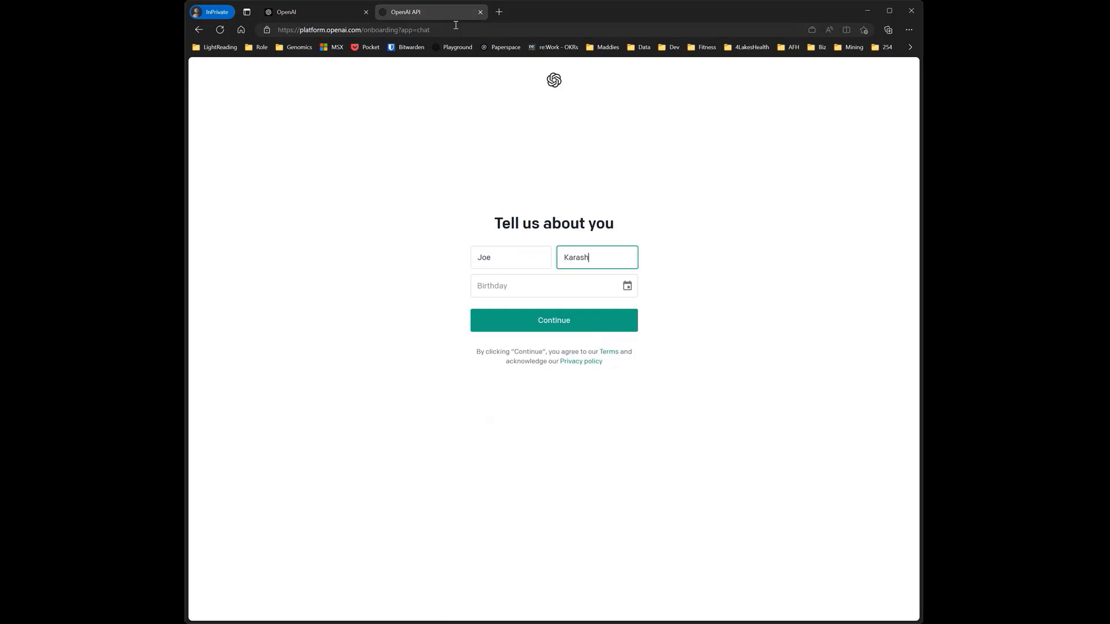
pyautogui.press('Tab')
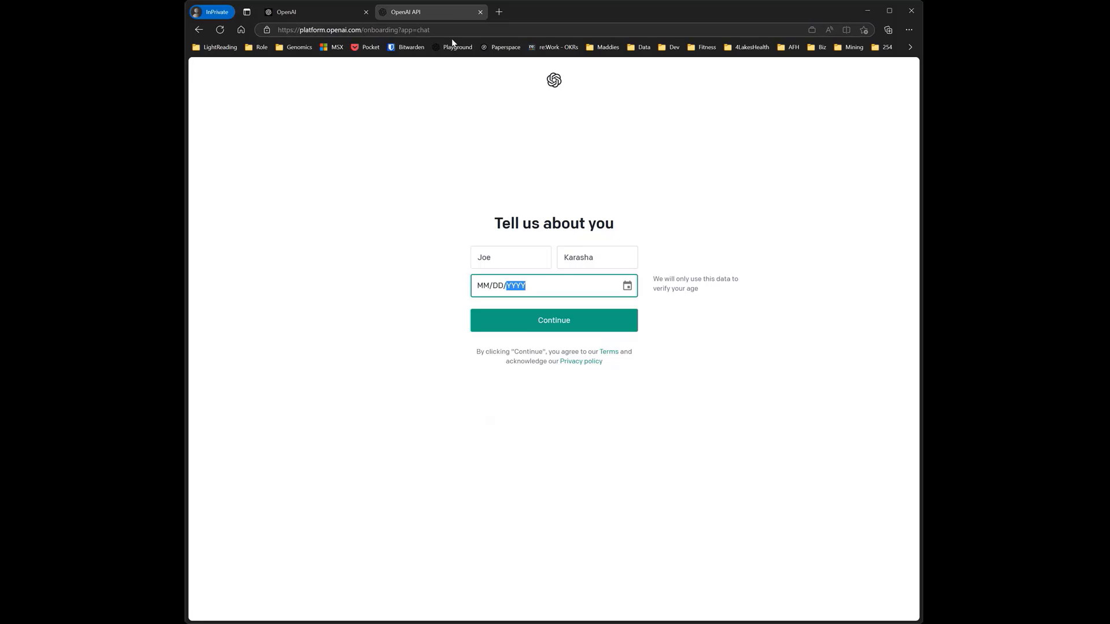
pyautogui.click(481, 285)
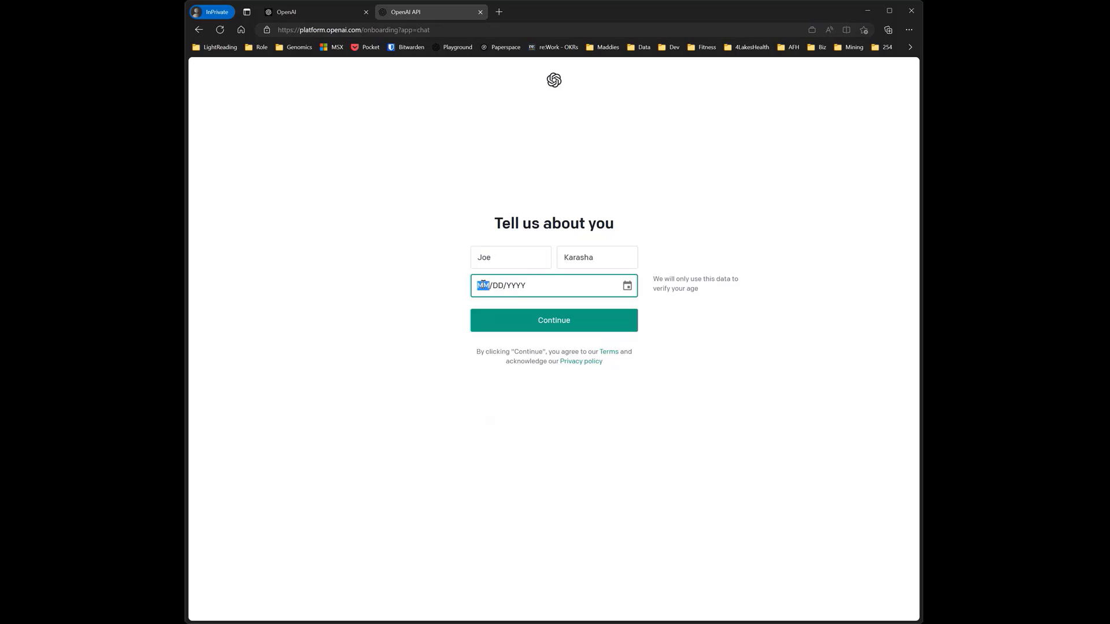
pyautogui.write('01/01/2000')
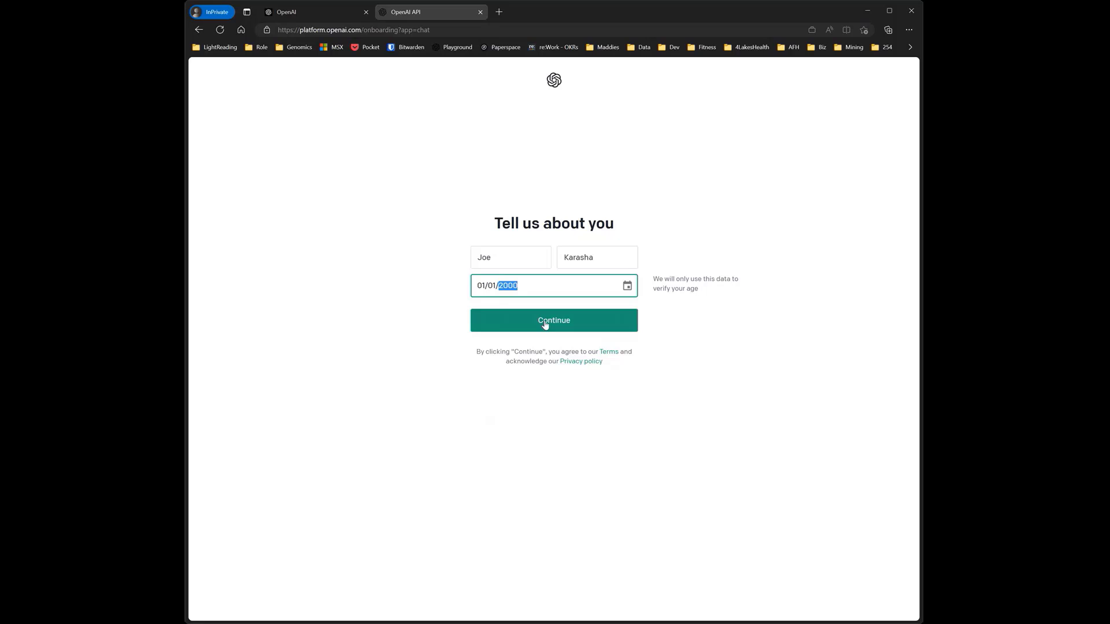
pyautogui.click(541, 324)
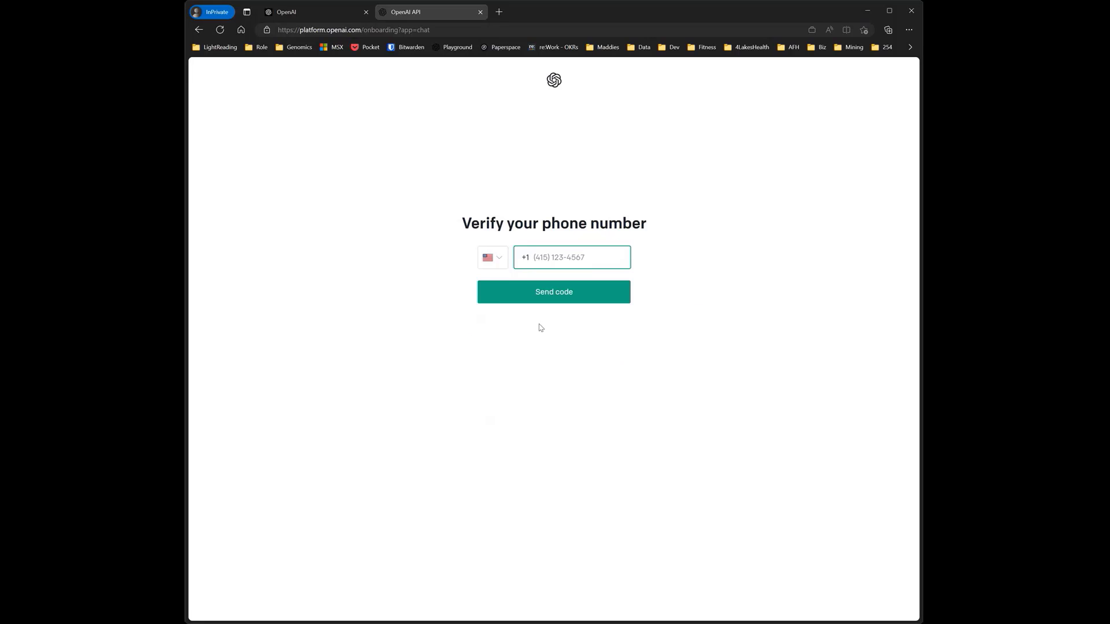
# Paste the phone number and enter the texted verification code.
pyautogui.hotkey('ctrl', 'v')
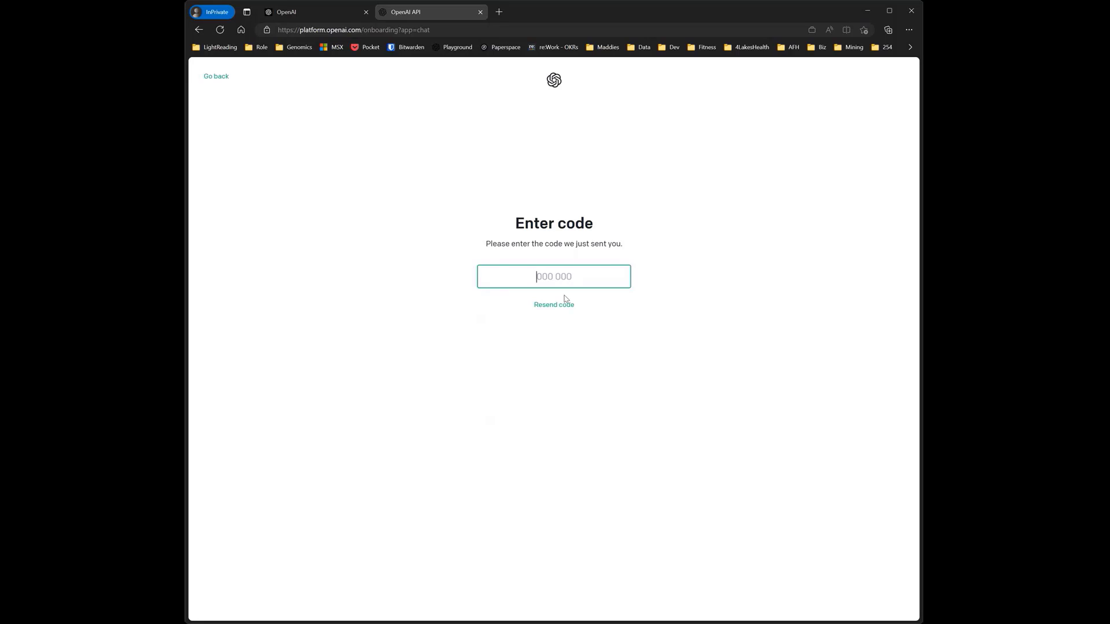
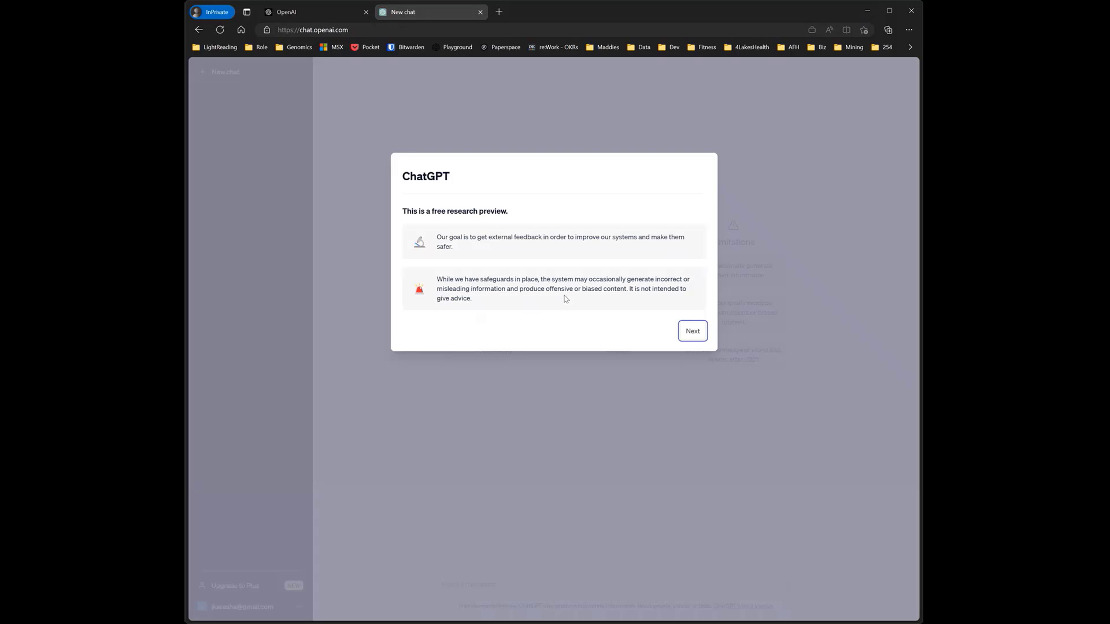
# Dismiss the three ChatGPT welcome notices and open a new InPrivate tab.
pyautogui.click(692, 335)
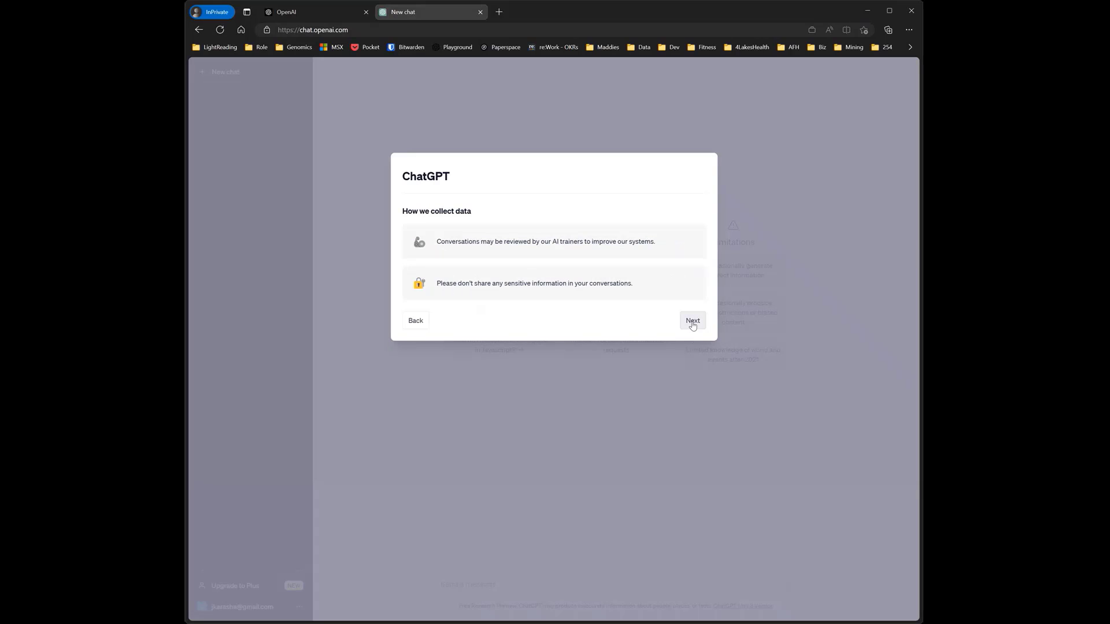
pyautogui.click(692, 321)
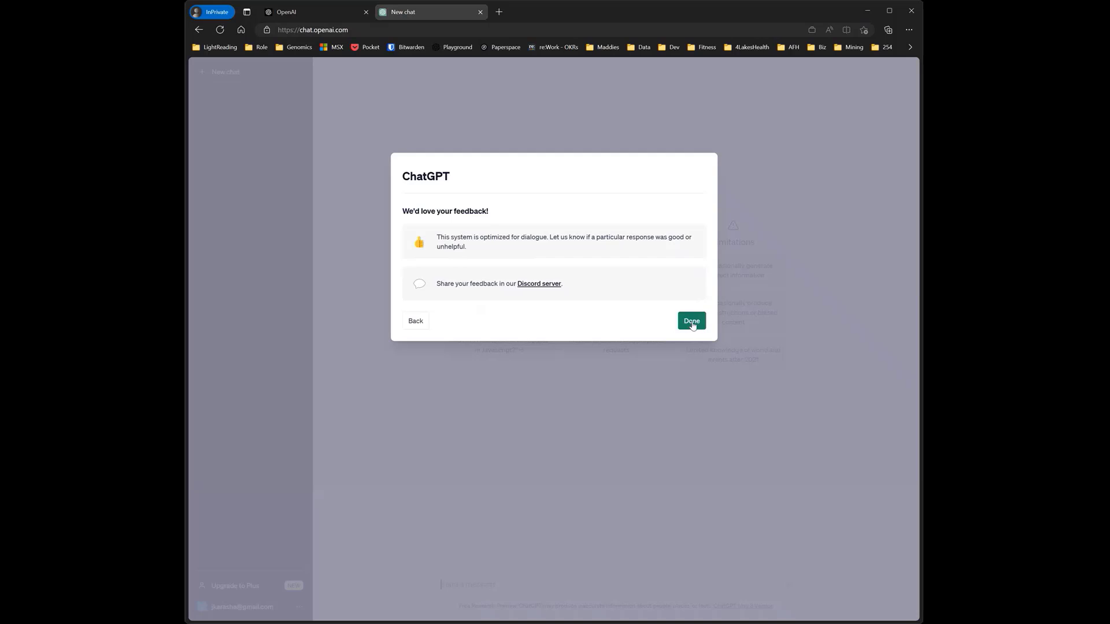
pyautogui.click(692, 322)
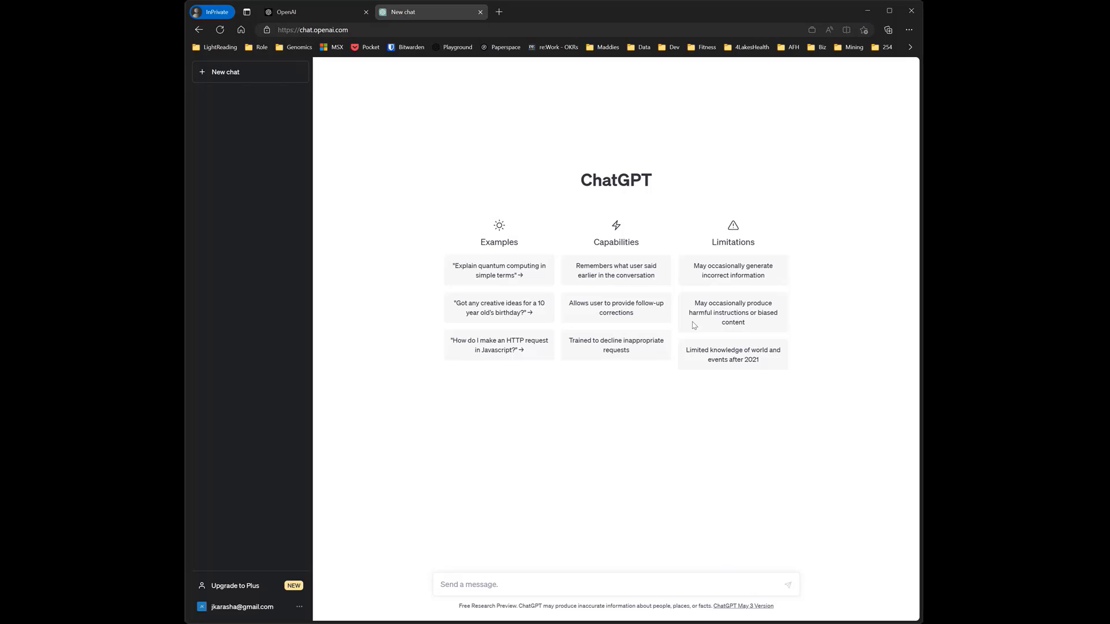
pyautogui.click(498, 12)
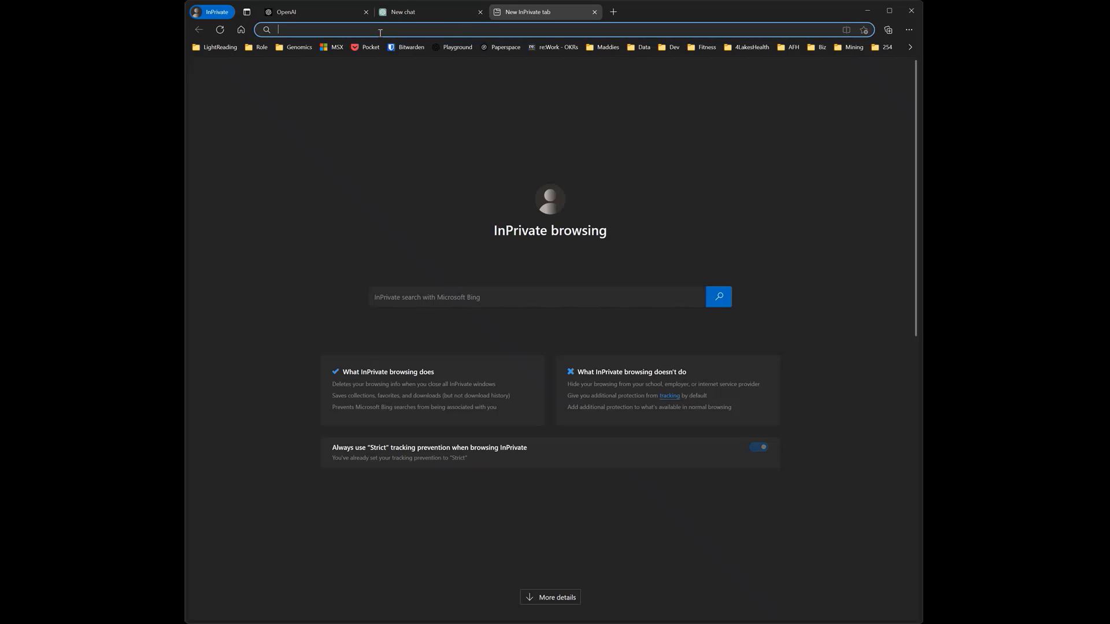
# Go to platform.openai.com/account/api-keys in the new tab.
pyautogui.hotkey('ctrl', 'v')
pyautogui.press('Return')
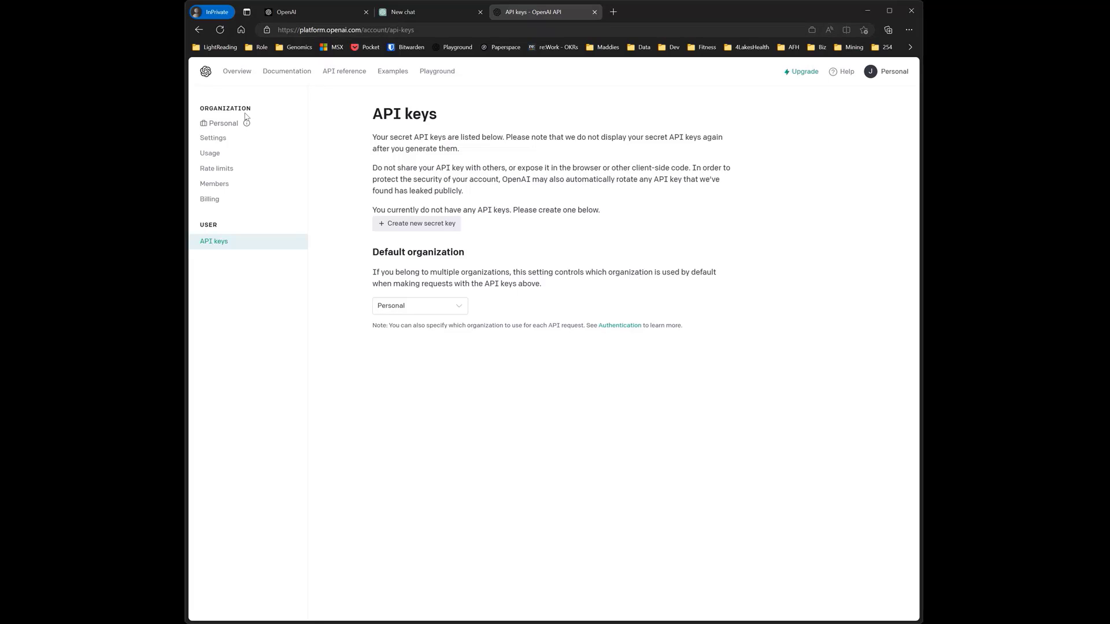
# Create a secret key named 'Test-API-key', copy it, and close the dialog.
pyautogui.click(398, 227)
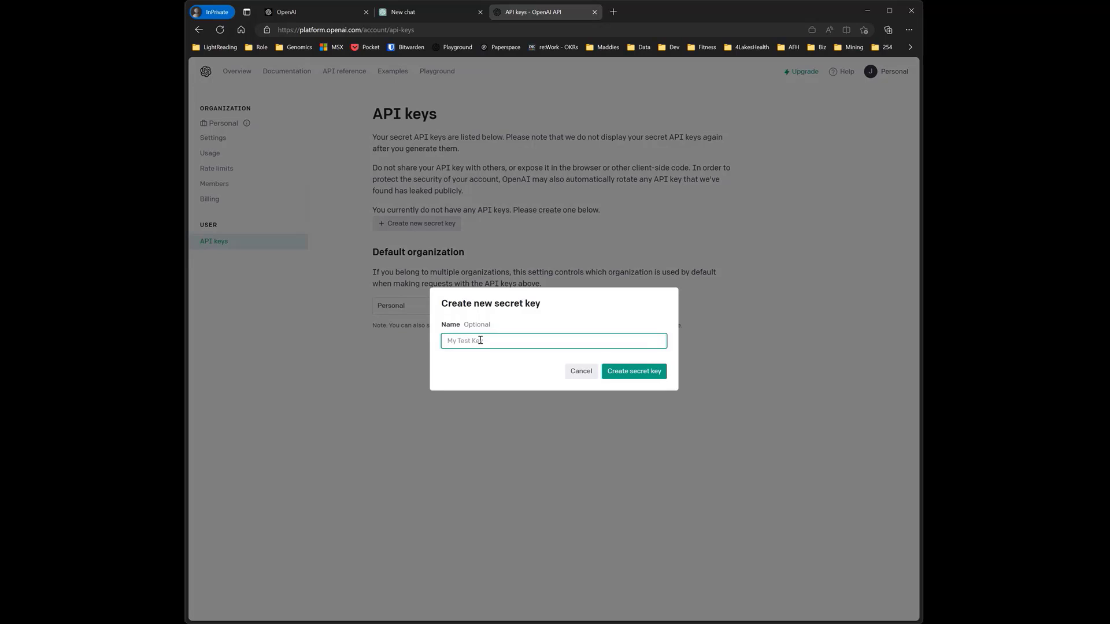
pyautogui.write('t')
pyautogui.press('BackSpace')
pyautogui.write('Test-API-key')
pyautogui.click(638, 376)
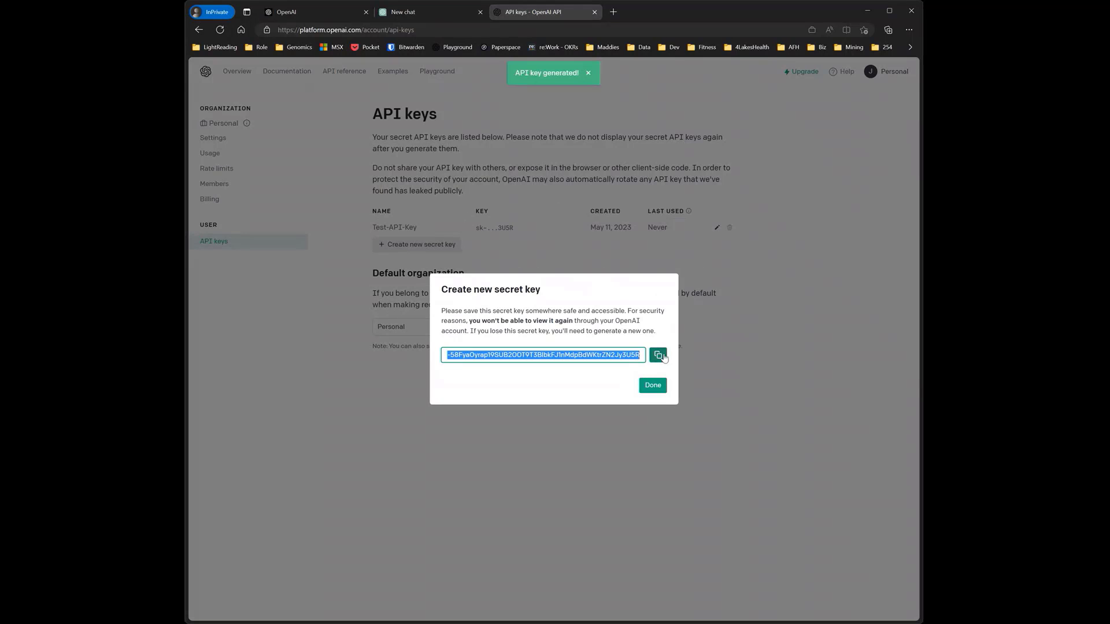
pyautogui.click(662, 357)
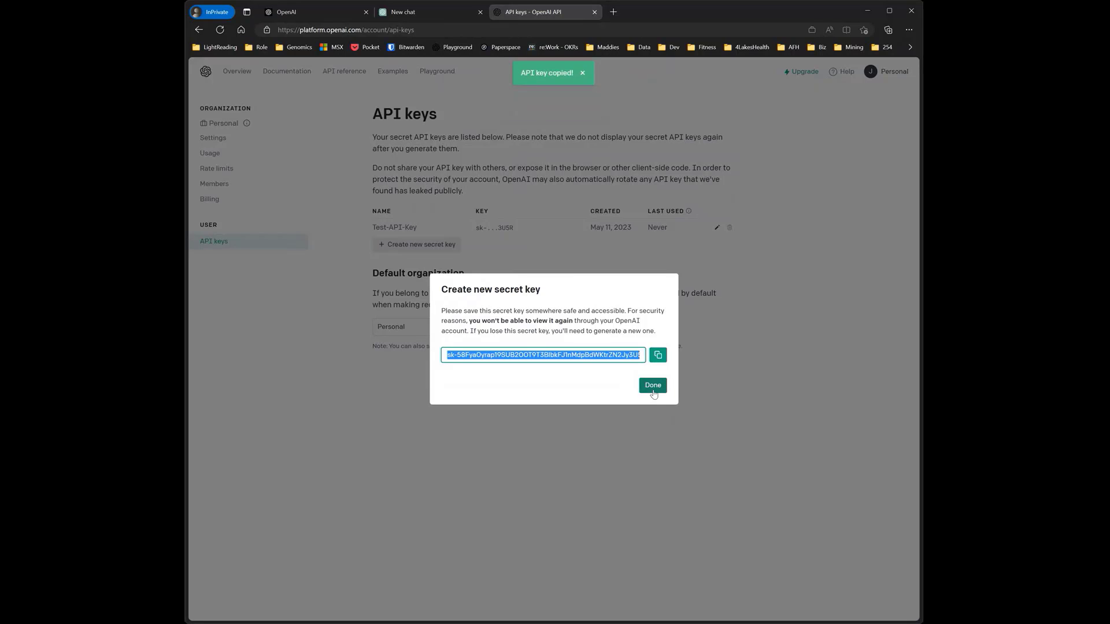
pyautogui.click(652, 386)
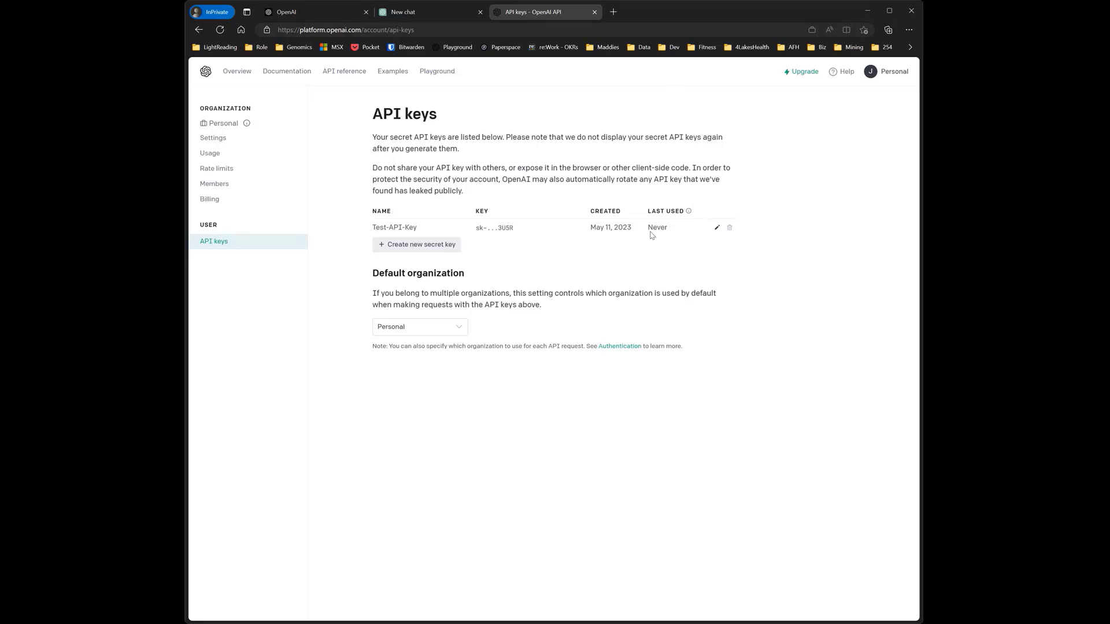
pyautogui.click(716, 229)
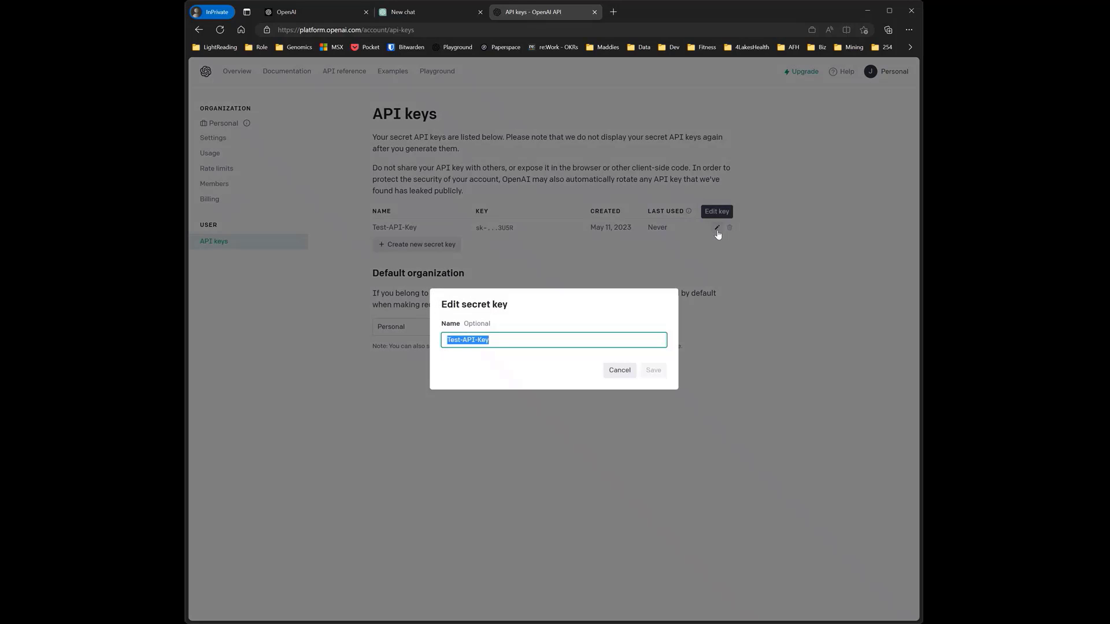
pyautogui.click(619, 370)
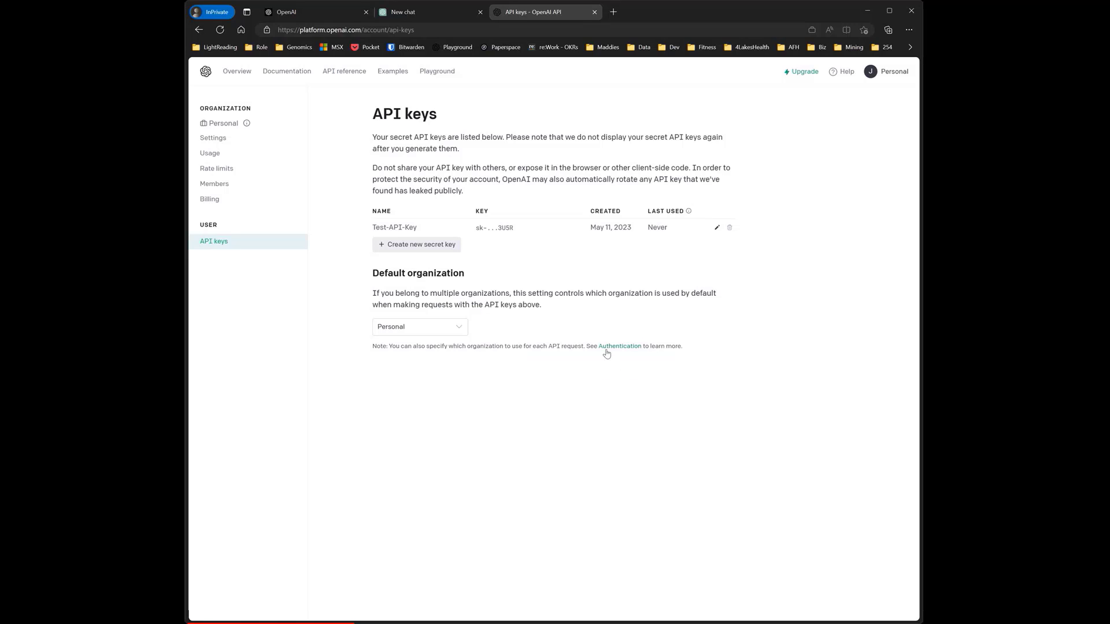